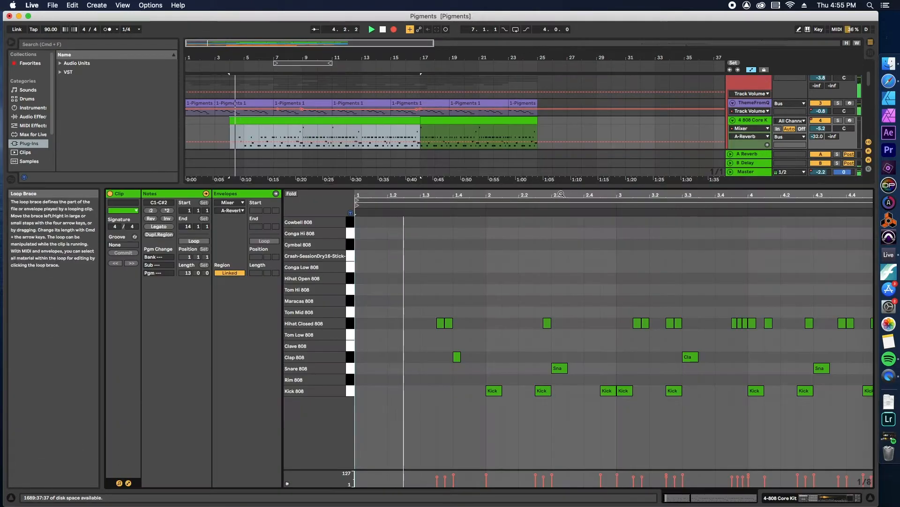
Examine the drum notes further along the 808 Core Kit MIDI clip
left_click_drag(562, 194, 398, 195)
left_click_drag(727, 195, 500, 195)
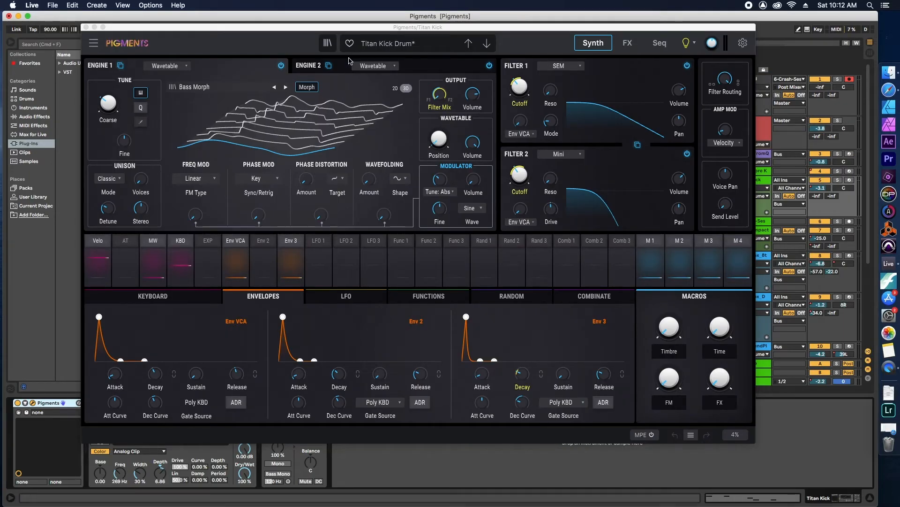
Close the Titan Kick synth window, examine the kick's MIDI notes, and play back the arrangement
left_click(86, 28)
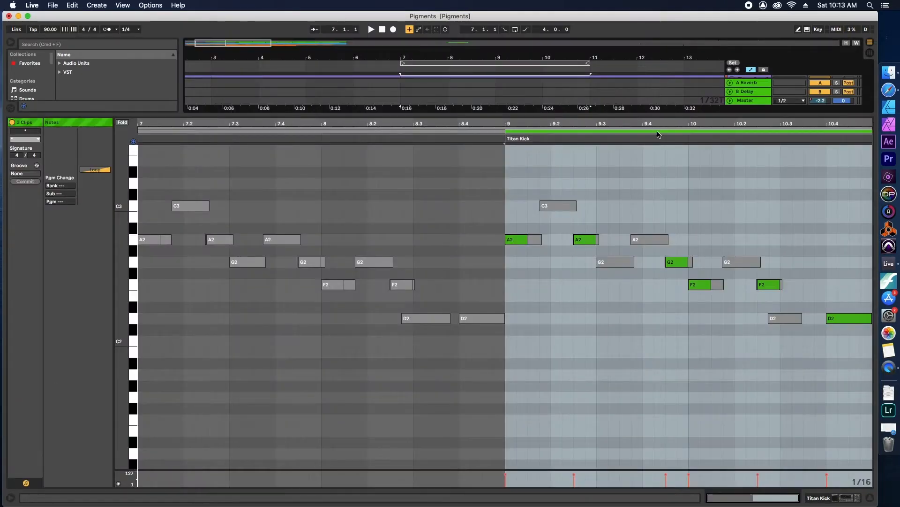
left_click_drag(674, 123, 673, 123)
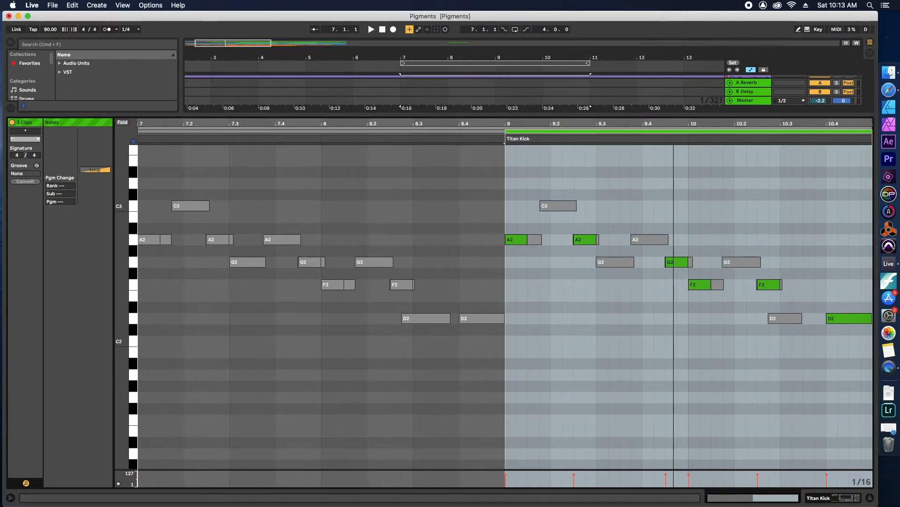
left_click_drag(674, 123, 539, 149)
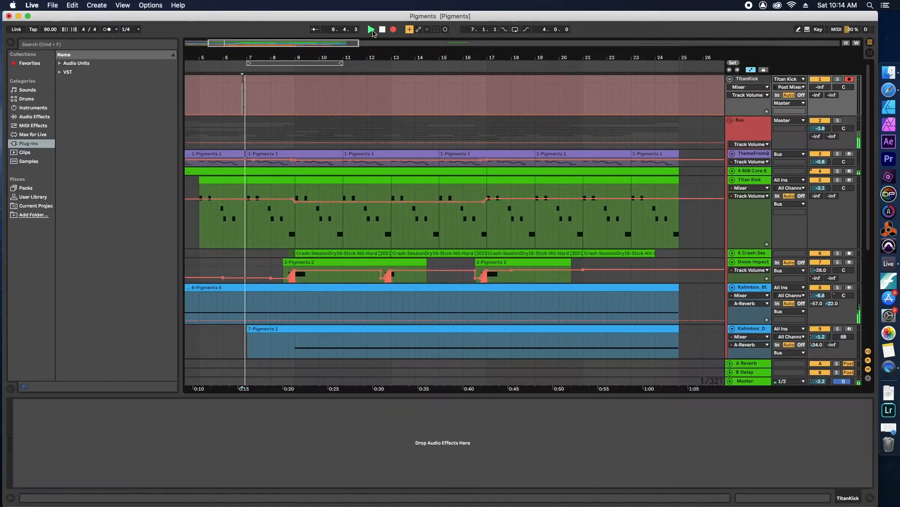
left_click(371, 30)
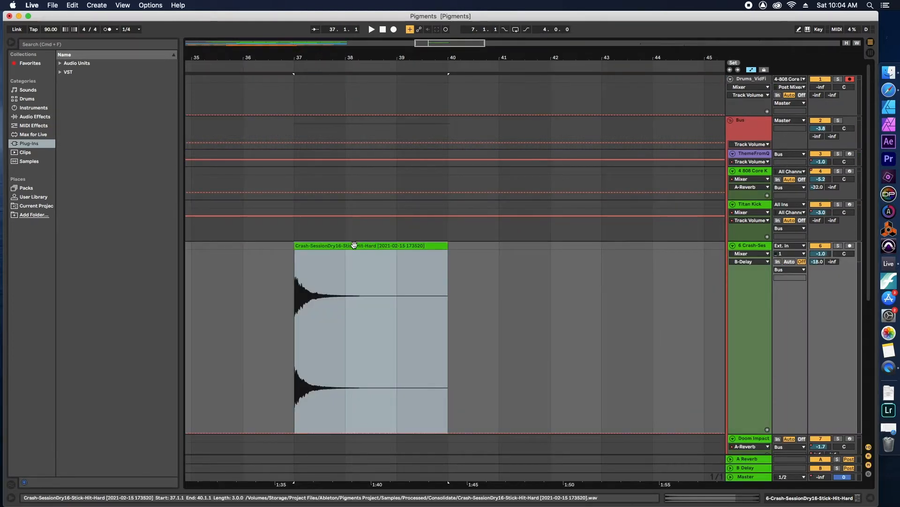
Duplicate the crash clip so the copy starts at bar 40, and reverse the original clip at bar 37
left_click_drag(354, 245, 498, 261)
double_click(368, 249)
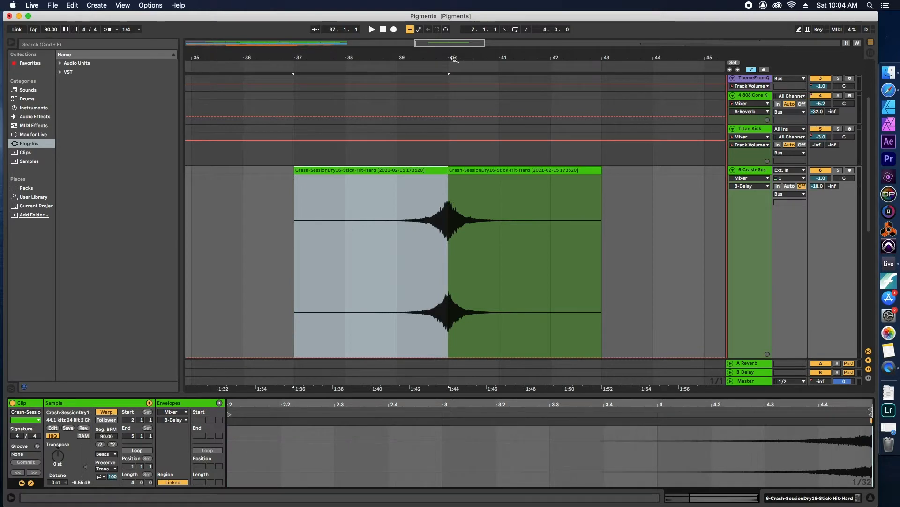
Set the arrangement's fixed grid to 1/32 with the triplet grid on
left_click_drag(465, 58, 482, 313)
right_click(482, 313)
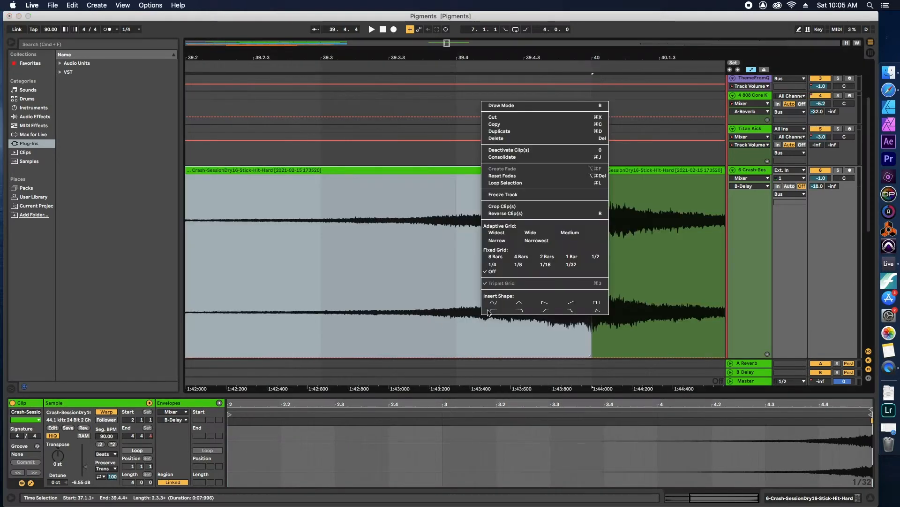
left_click(572, 265)
right_click(549, 256)
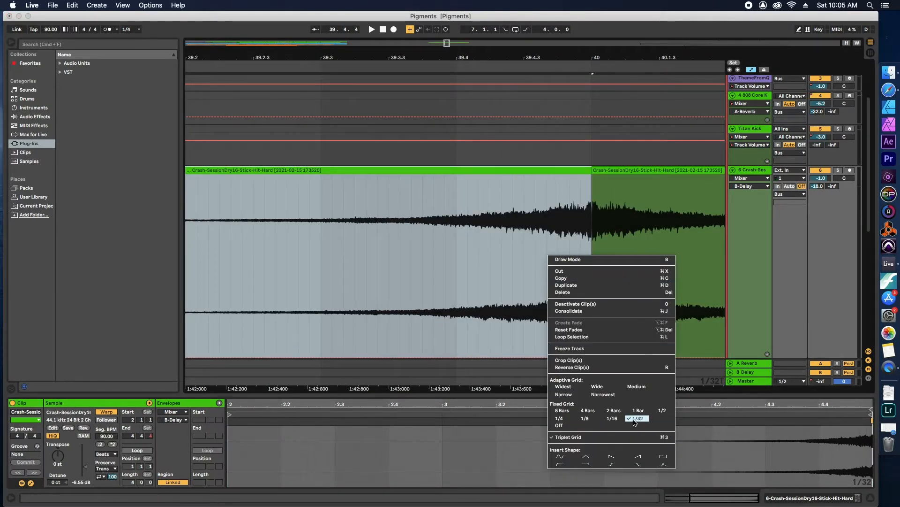
left_click(506, 243)
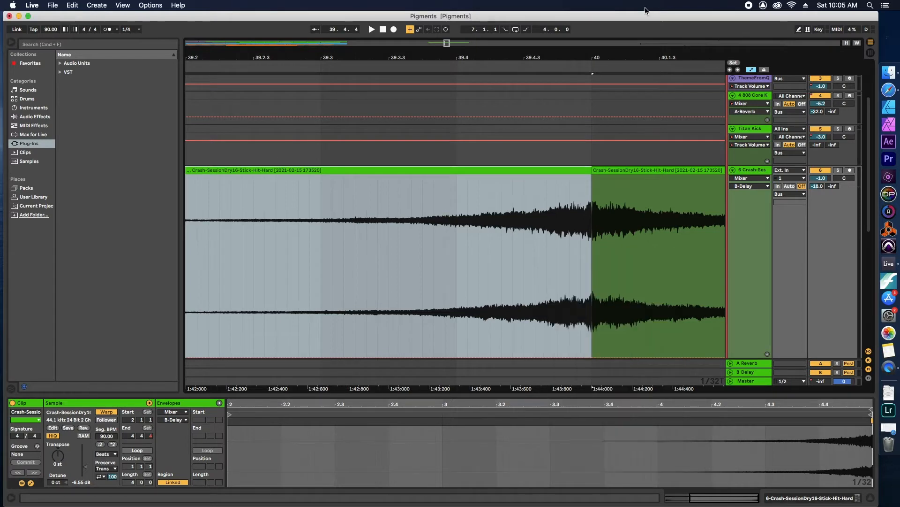
Split off and delete the last 1/32-triplet slice of the reversed crash clip, just before bar 40
left_click_drag(587, 58, 497, 268)
left_click_drag(533, 248, 456, 248)
key("super+e")
left_click(490, 171)
key("Delete")
Delete five more alternate 1/32-triplet slices from the reversed crash, working back towards beat 39.4 for a stutter effect
left_click_drag(384, 57, 584, 15)
left_click_drag(583, 249, 543, 249)
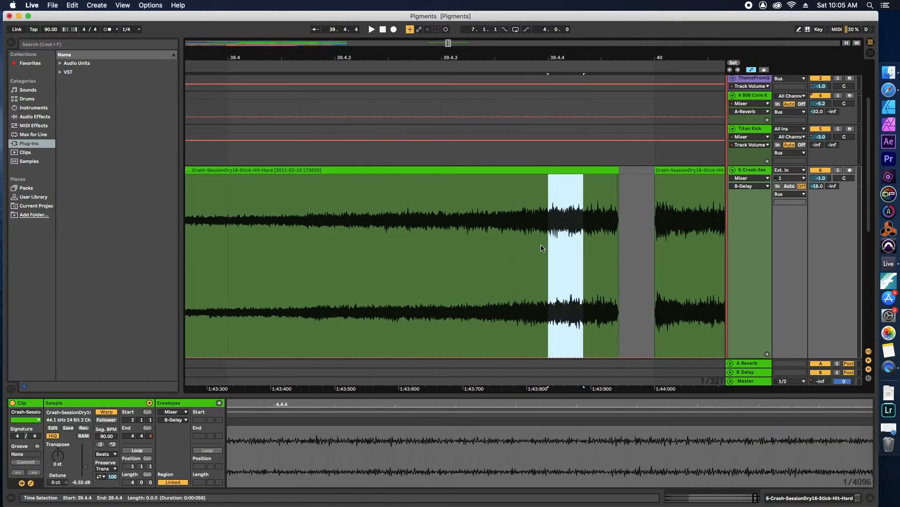
left_click_drag(583, 269, 549, 226)
key("Delete")
left_click_drag(511, 262, 475, 182)
key("Delete")
left_click_drag(458, 265, 412, 186)
key("Delete")
left_click_drag(371, 209, 331, 172)
key("Delete")
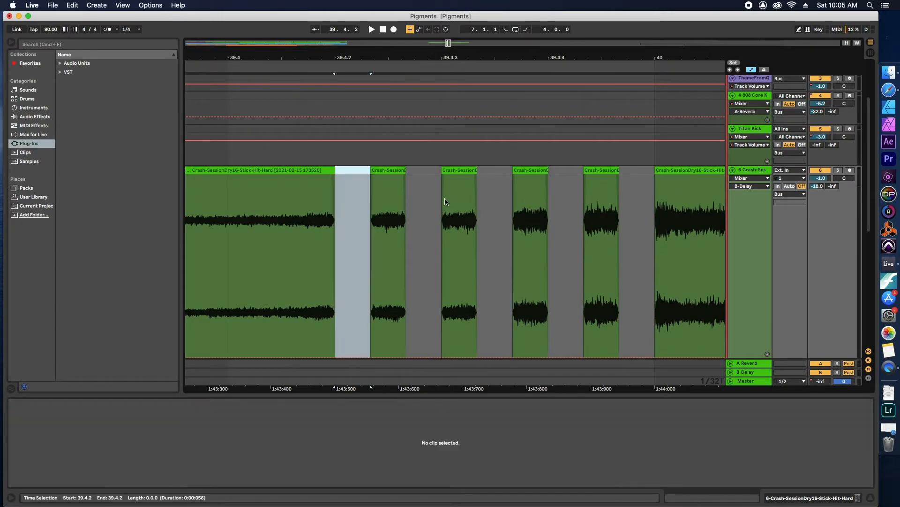
left_click_drag(300, 275, 263, 173)
key("Delete")
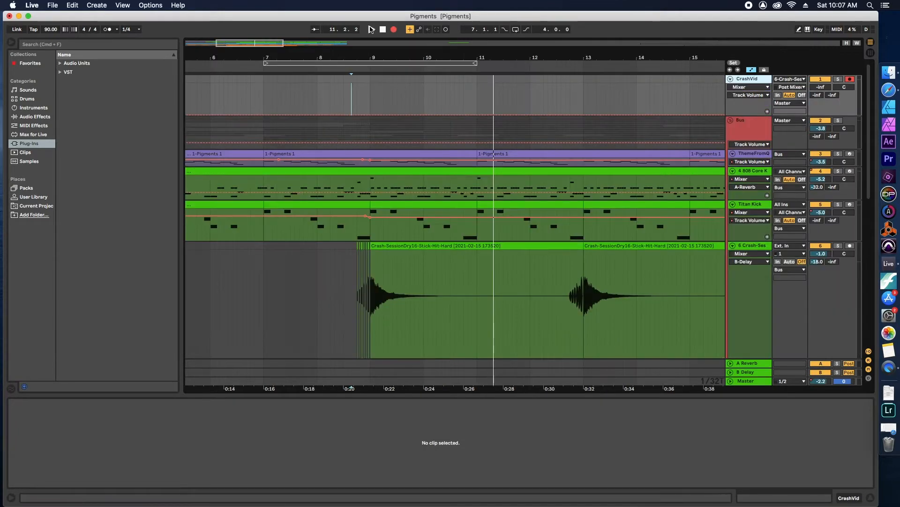
Play back the stuttered crash section and the Doom Impact track's stepped volume automation around bar 12.4
left_click(371, 29)
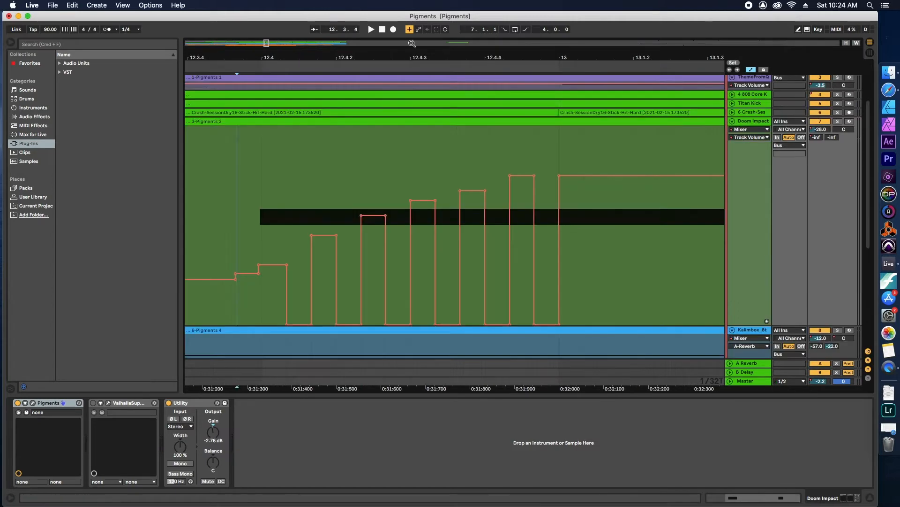
left_click_drag(413, 55, 374, 56)
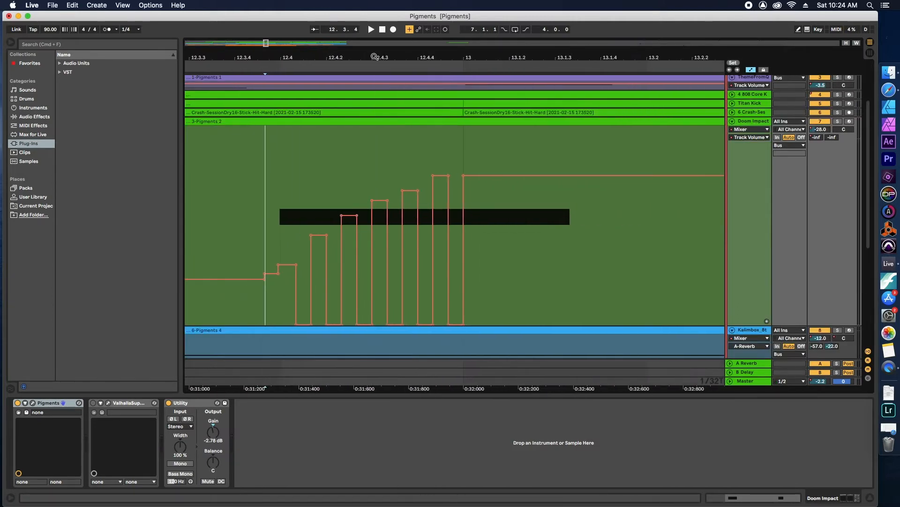
left_click(372, 30)
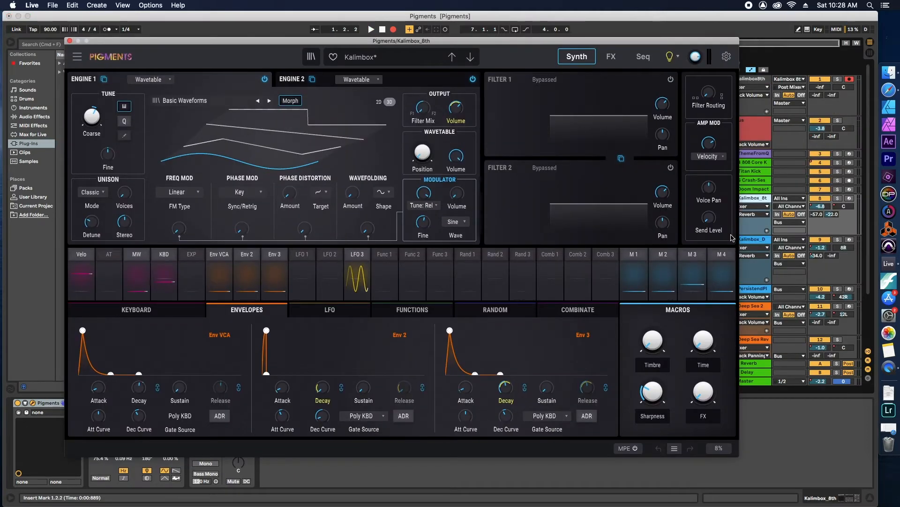
View the Kalimbox preset's sequencer page and close the Persistent Pluck synth window
left_click(643, 57)
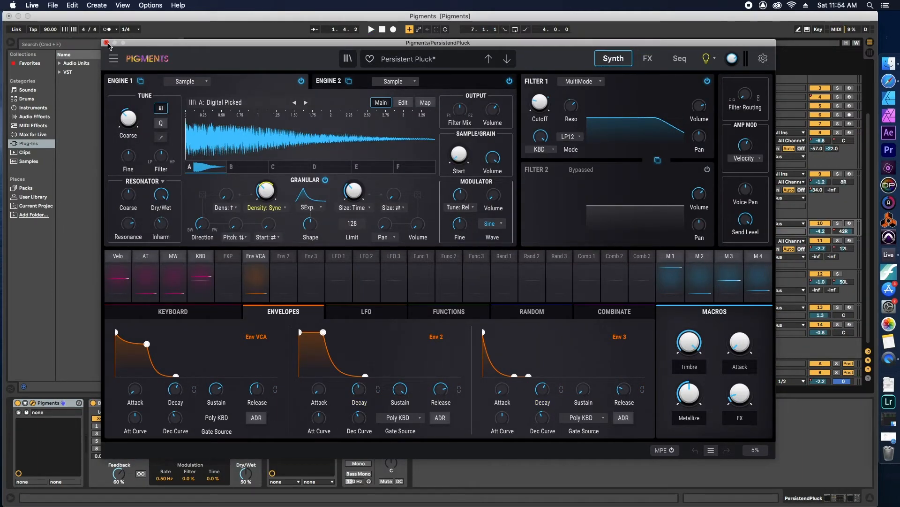
left_click(106, 44)
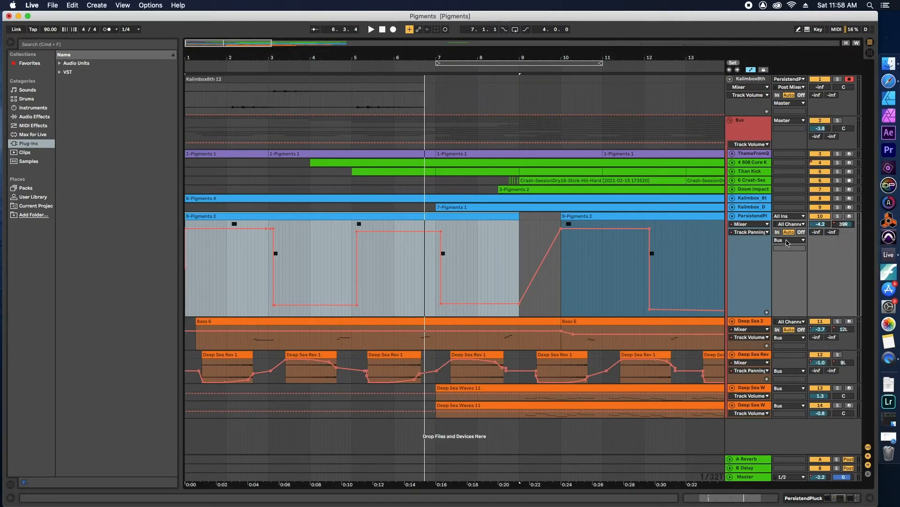
Inspect the gap at bar 9 and an early note on the PersistendPluck track, and play back the part
left_click(538, 242)
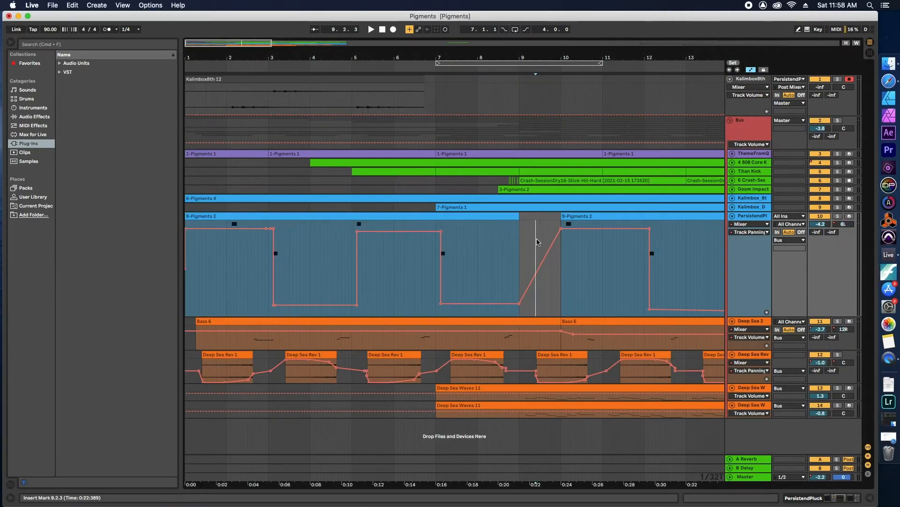
double_click(233, 229)
key("space")
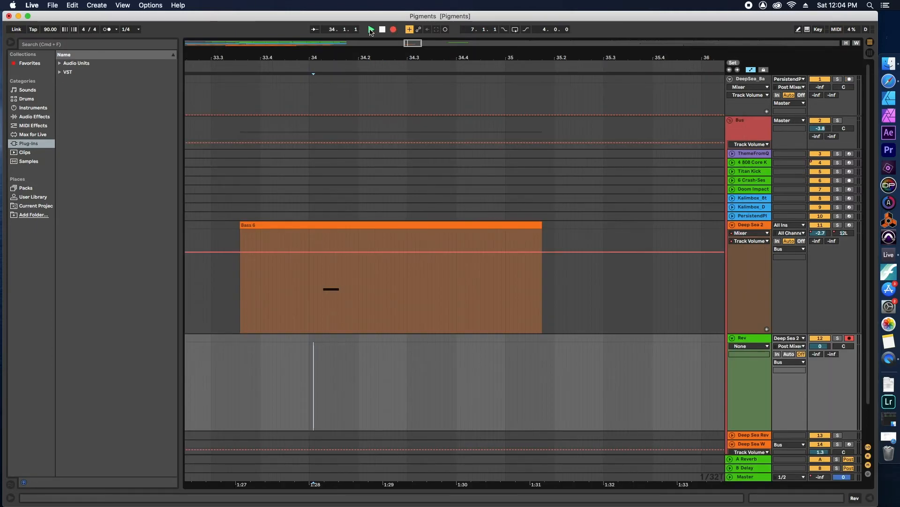
Record the Deep Sea 2 output onto the Rev audio track from bar 34 to about bar 35.2
left_click(371, 29)
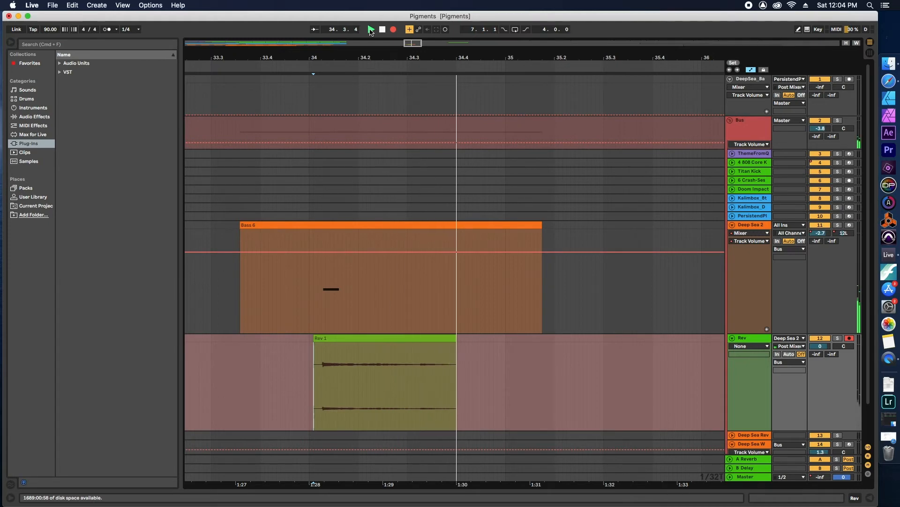
key("space")
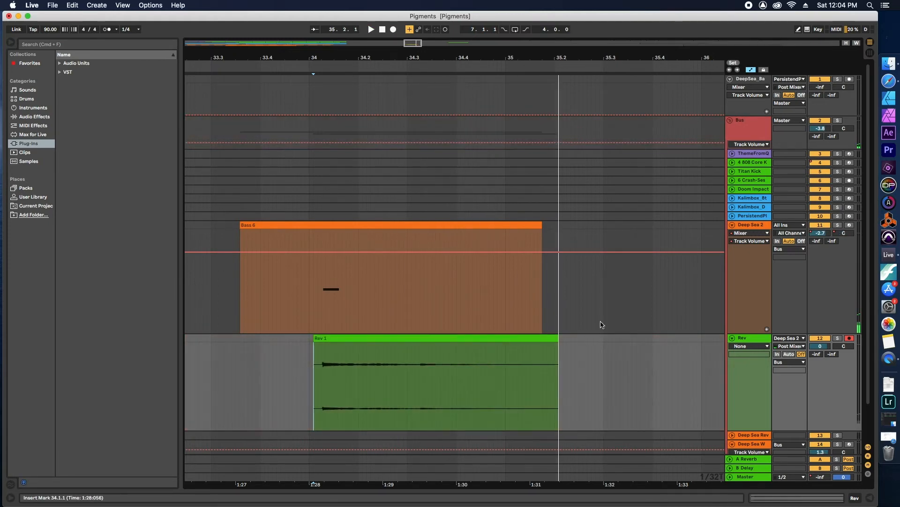
Reverse the recorded Rev 1 clip and move it earlier along the Rev track
left_click(503, 337)
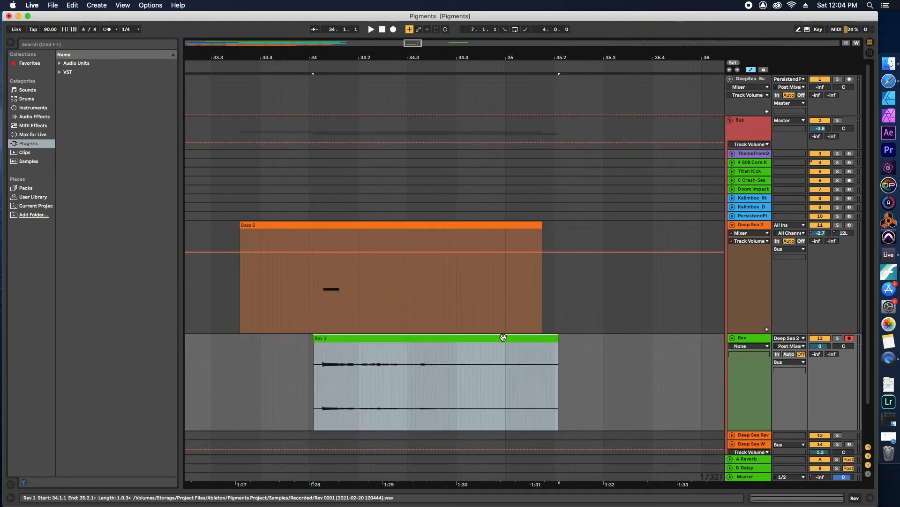
double_click(503, 337)
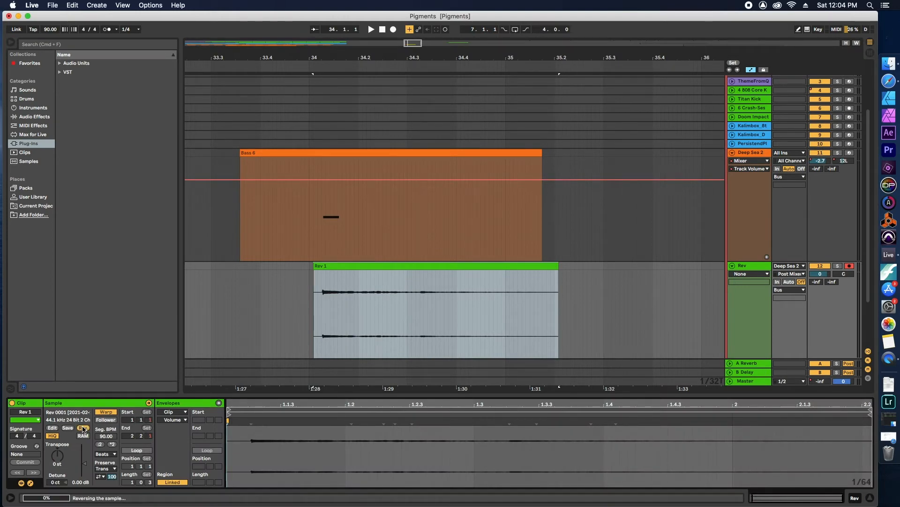
left_click_drag(557, 266, 304, 273)
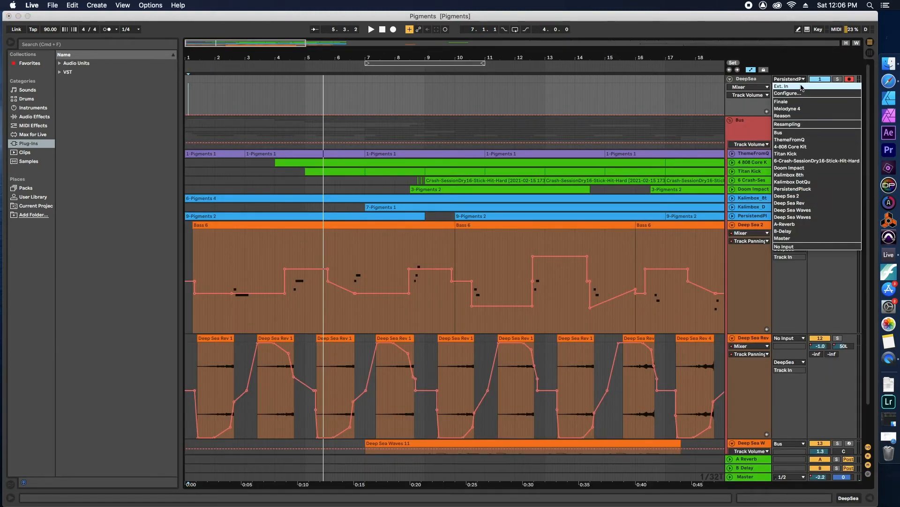
Set the DeepSea track's audio input to Ext. In and play the arrangement from bar 1
left_click(782, 86)
key("space")
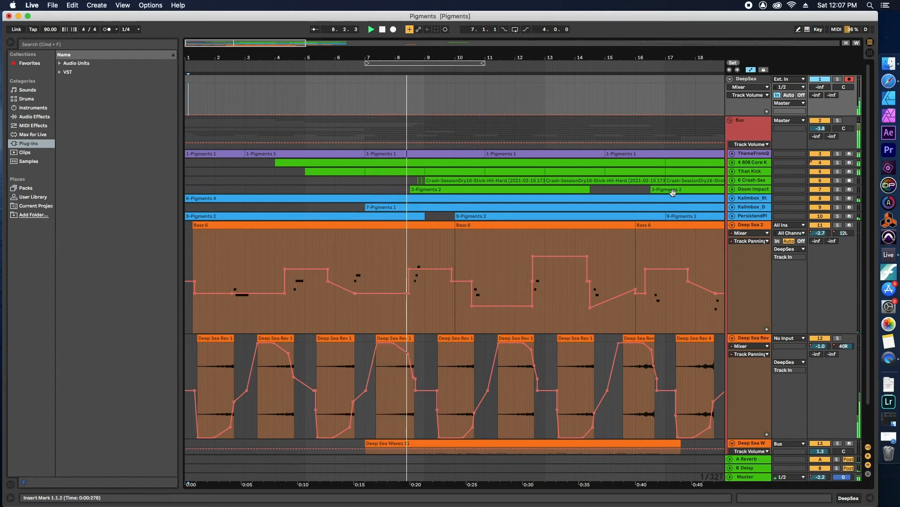
left_click(188, 95)
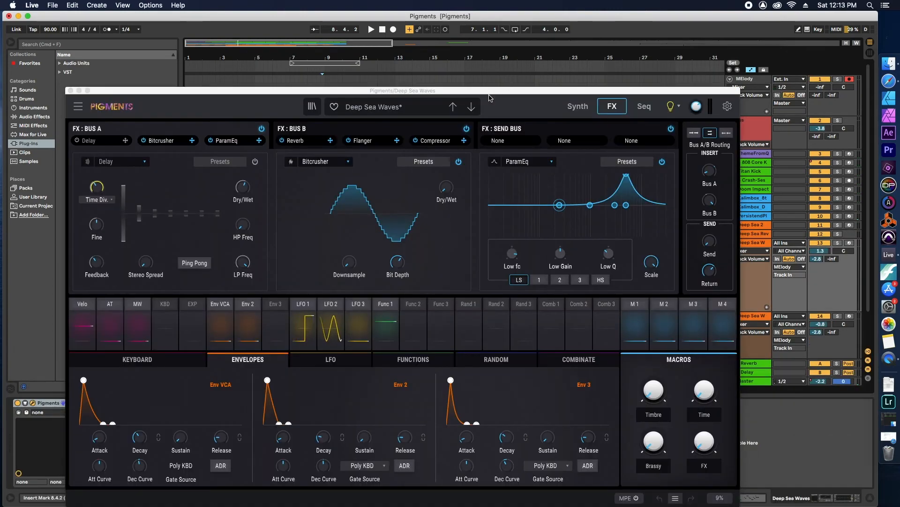
Reposition the Deep Sea Waves synth window and play the full arrangement from the beginning
left_click_drag(488, 94, 510, 51)
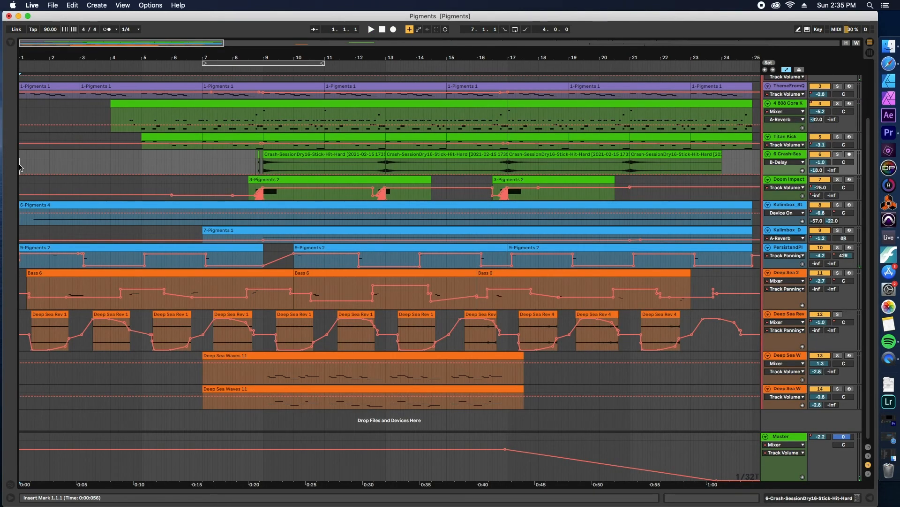
key("space")
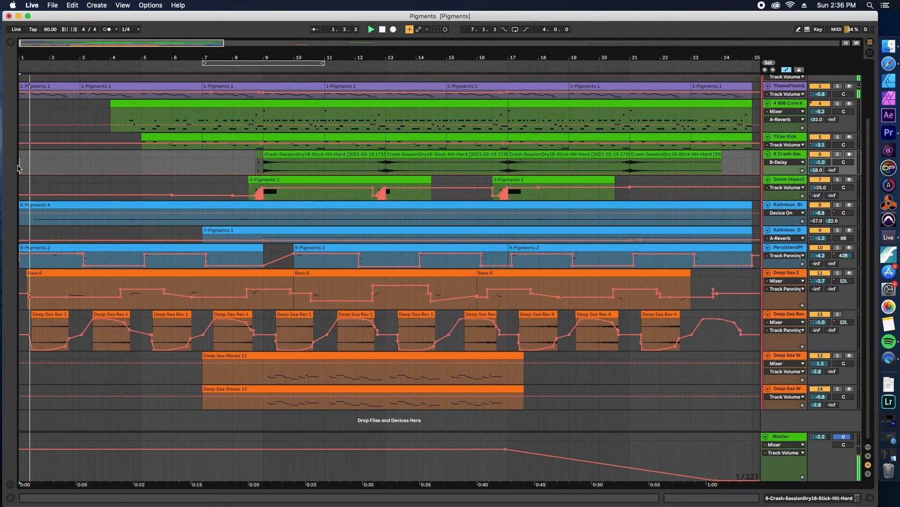